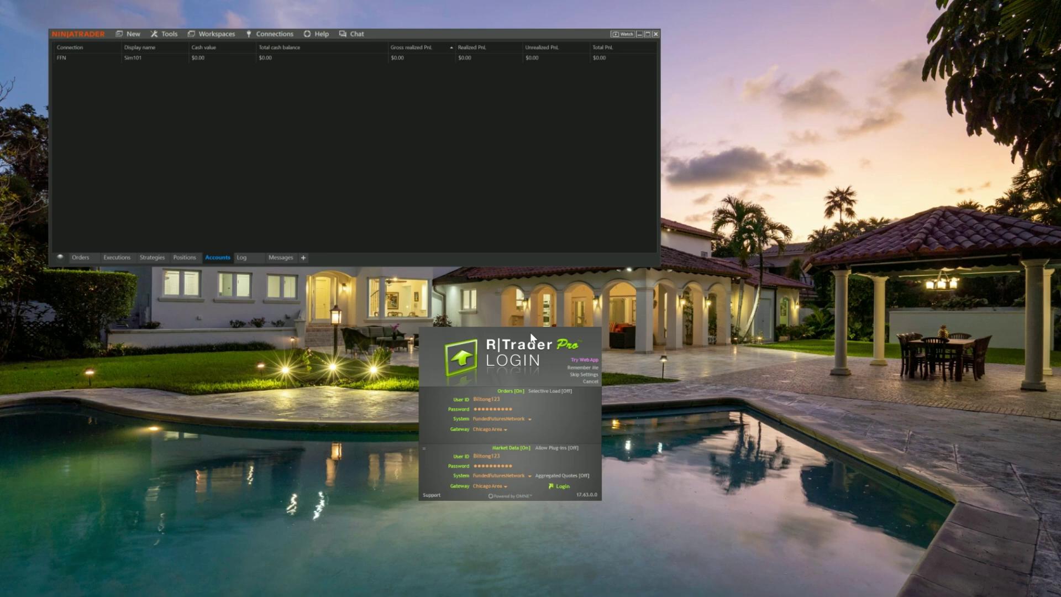
Move the R|Trader Pro login window below the NinjaTrader Accounts window.
left_click_drag(531, 336, 507, 320)
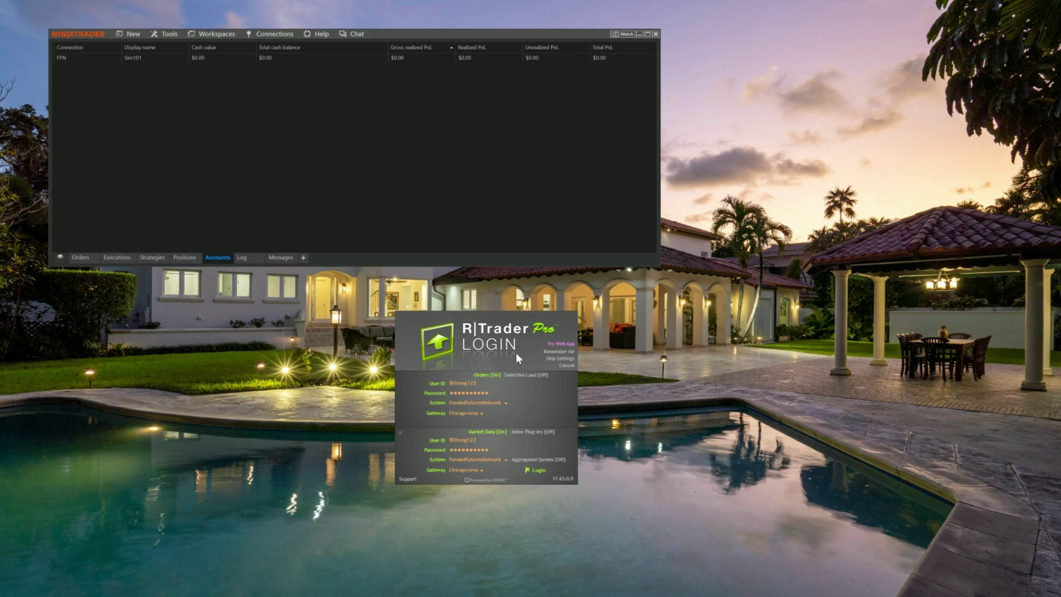
left_click(499, 392)
left_click(505, 403)
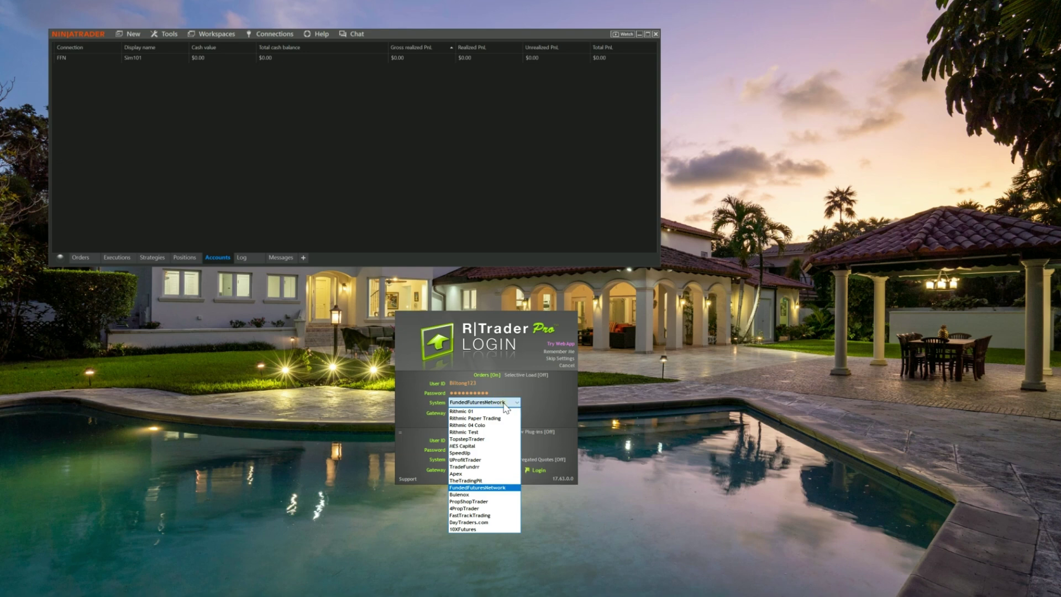
left_click(493, 487)
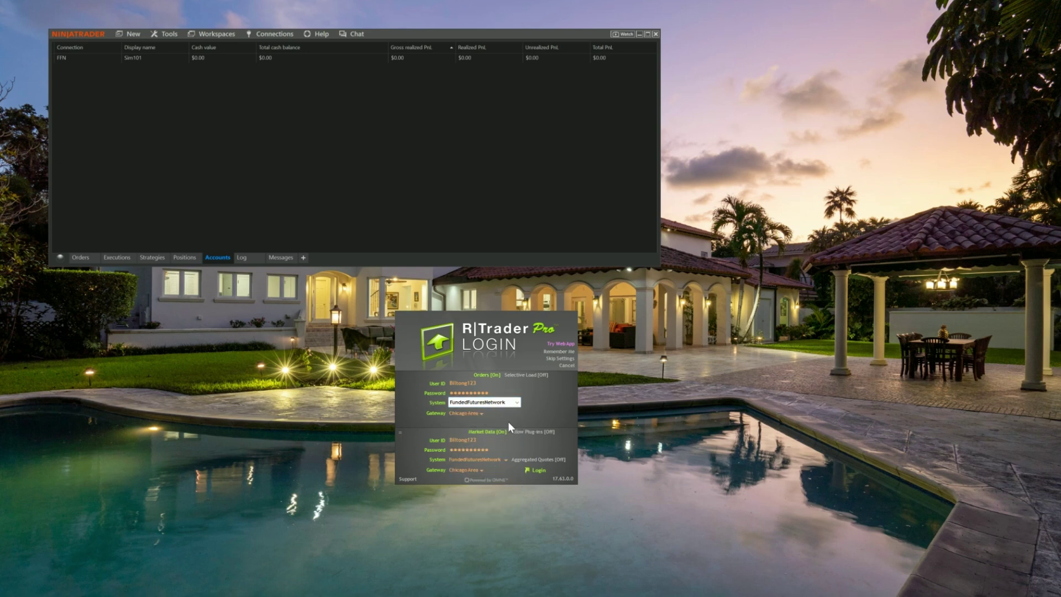
left_click(489, 432)
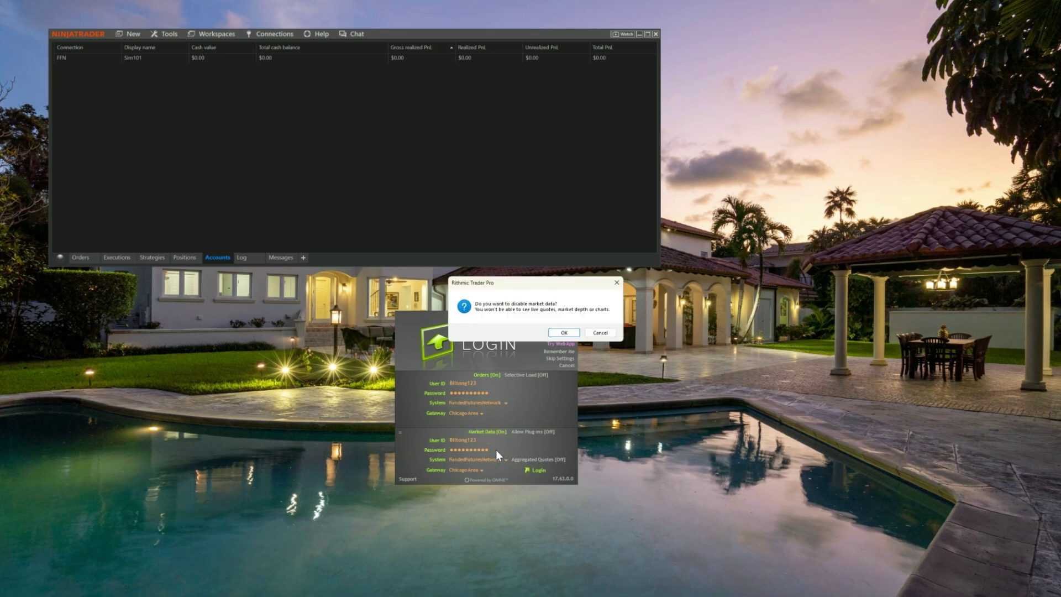
left_click(564, 332)
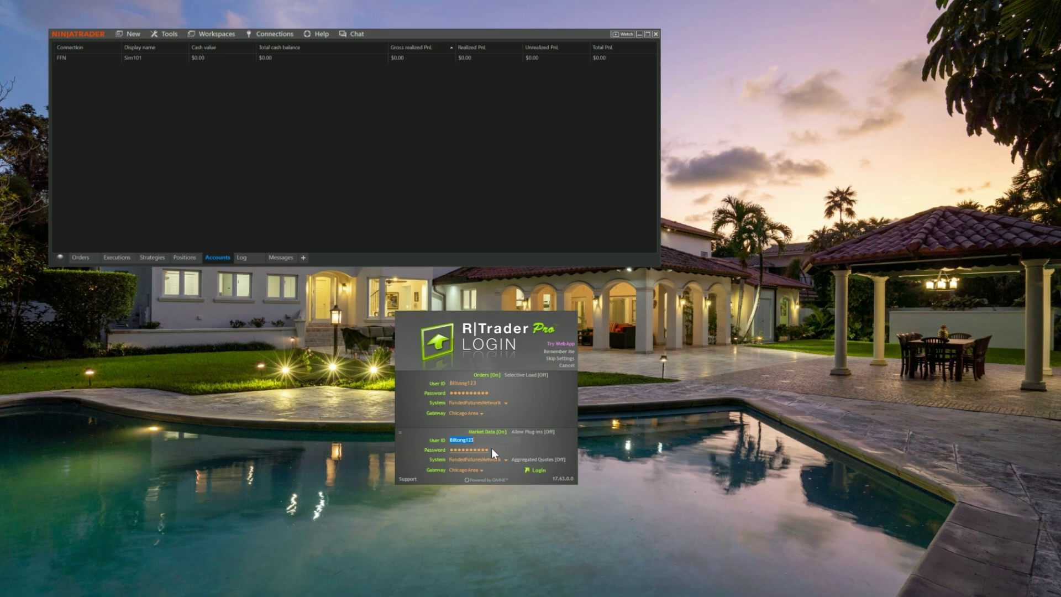
double_click(473, 449)
left_click(506, 458)
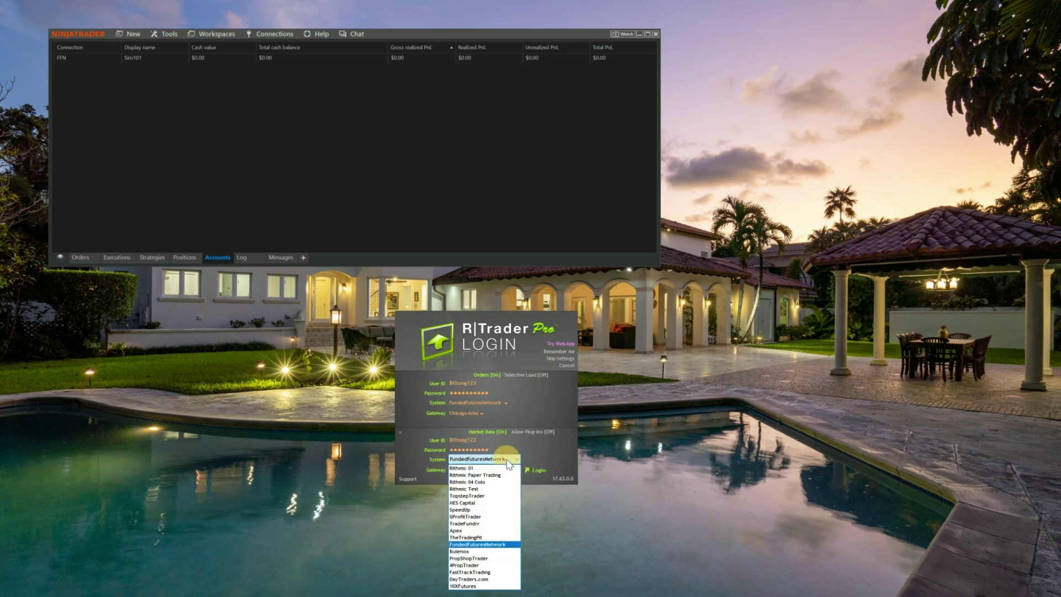
left_click(484, 544)
left_click(462, 402)
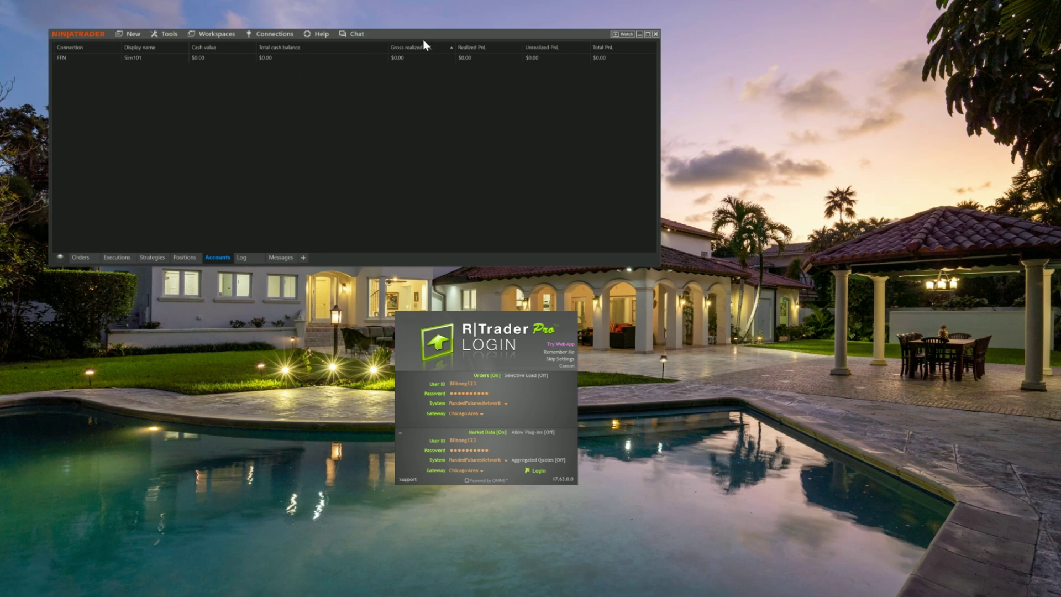
From Connections > Configure, add a Rithmic for NinjaTrader Brokerage connection named FFN.
left_click(269, 34)
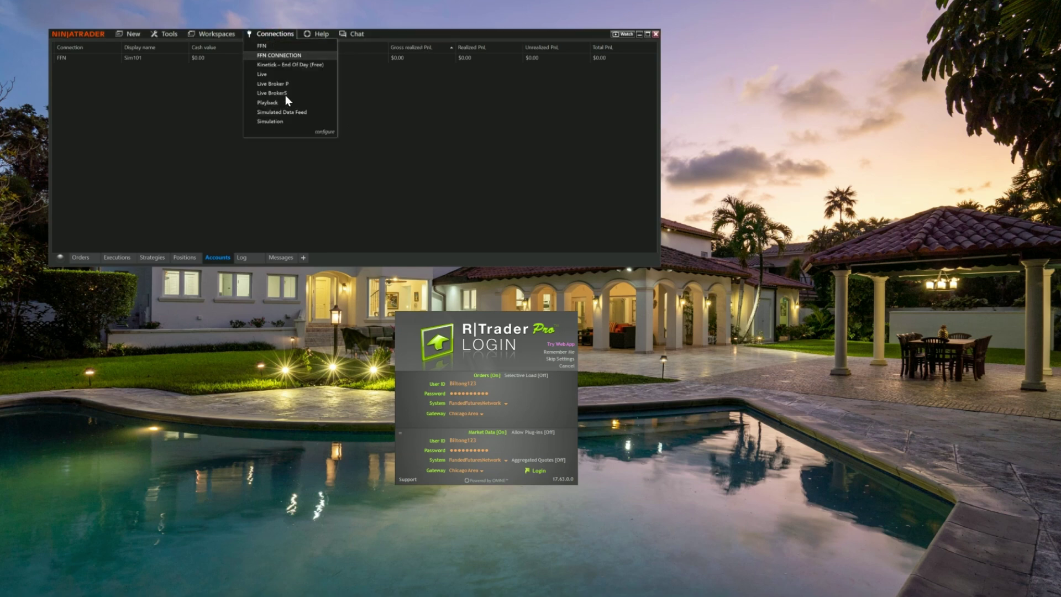
left_click(322, 131)
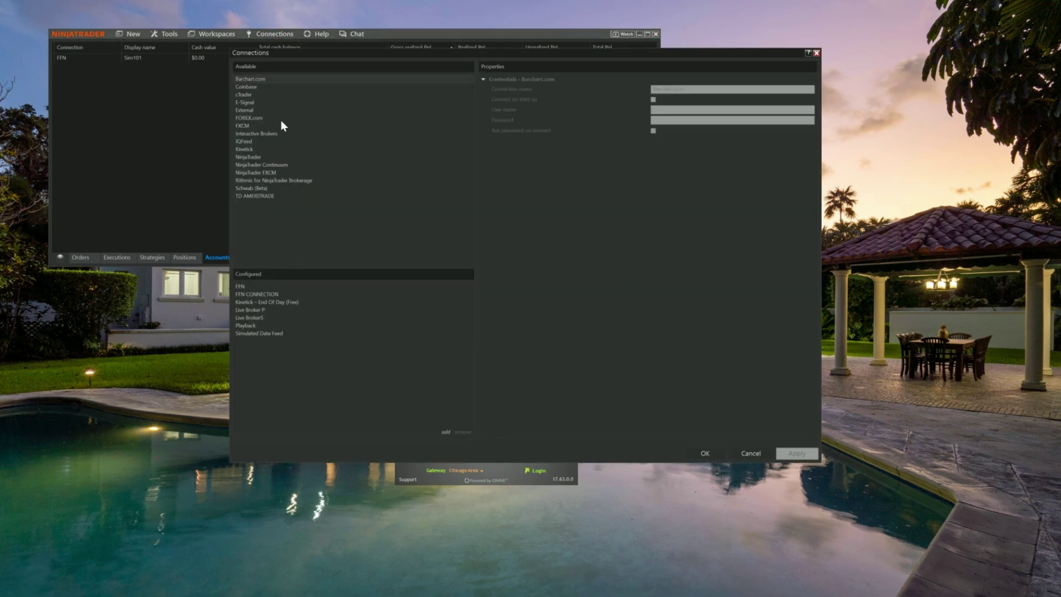
left_click(291, 181)
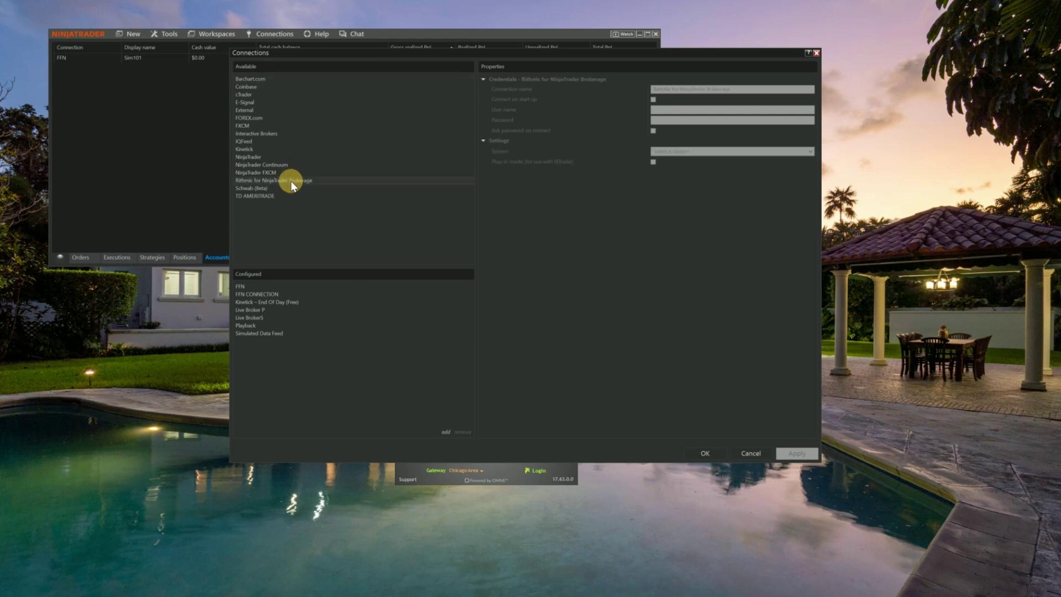
left_click(448, 431)
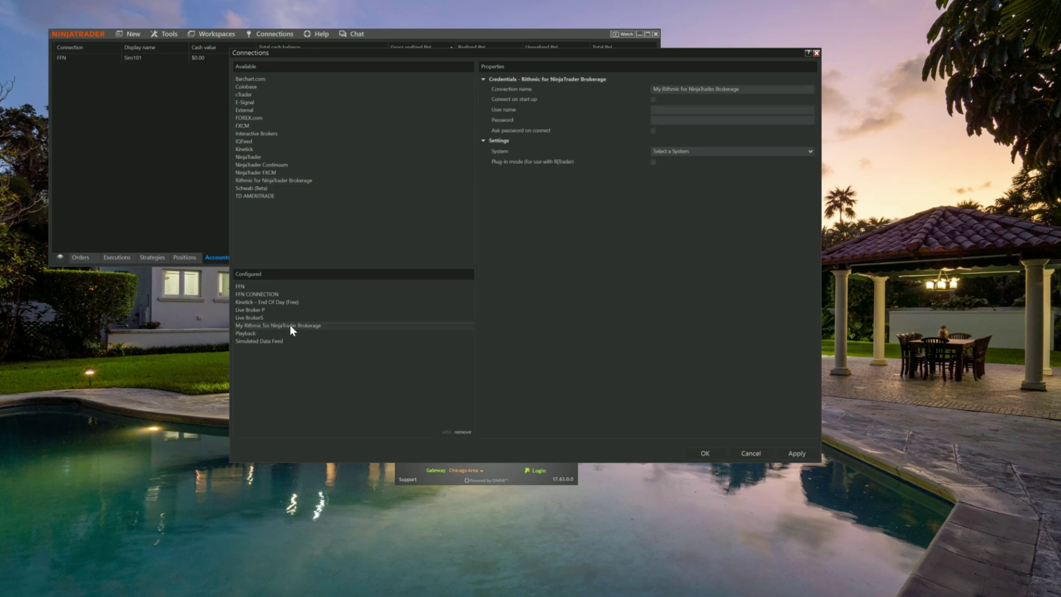
double_click(682, 90)
type("FFN")
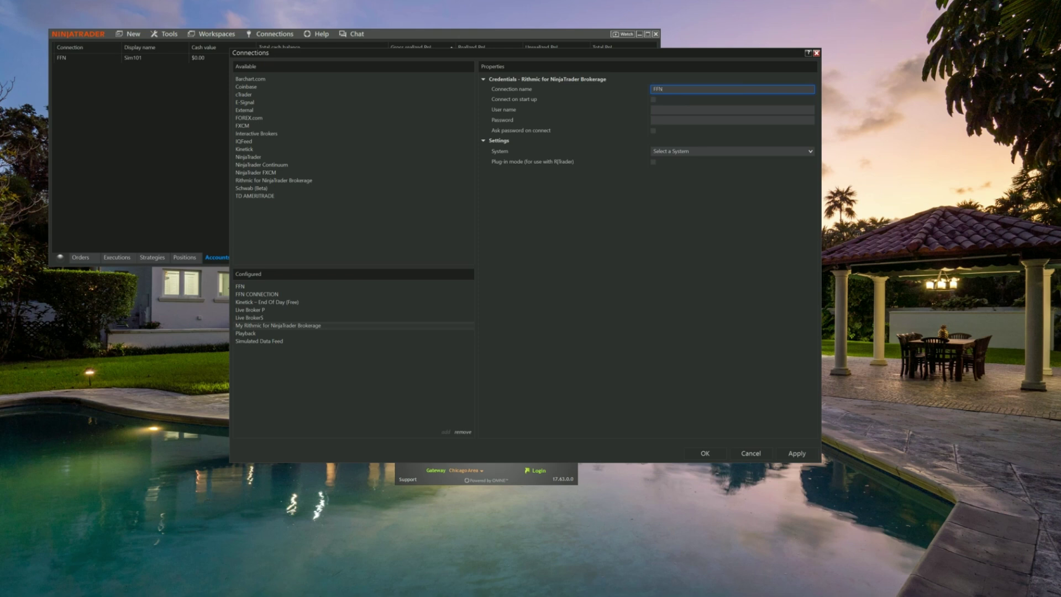
left_click(660, 109)
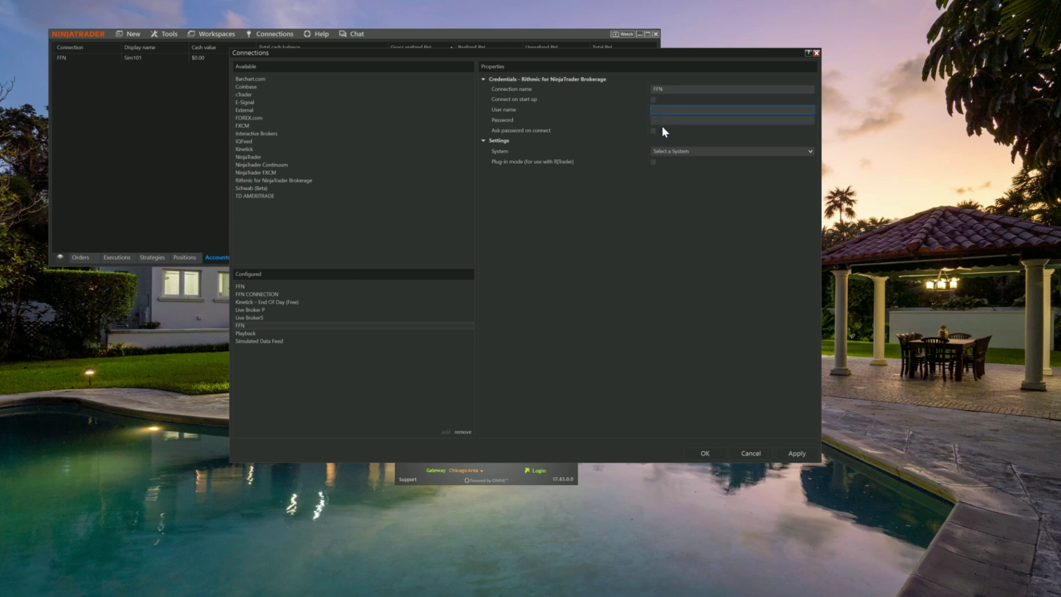
Set the FFN connection's System to FundedFuturesNetwork and enable plug-in mode for R|Trader.
left_click(661, 119)
left_click(717, 152)
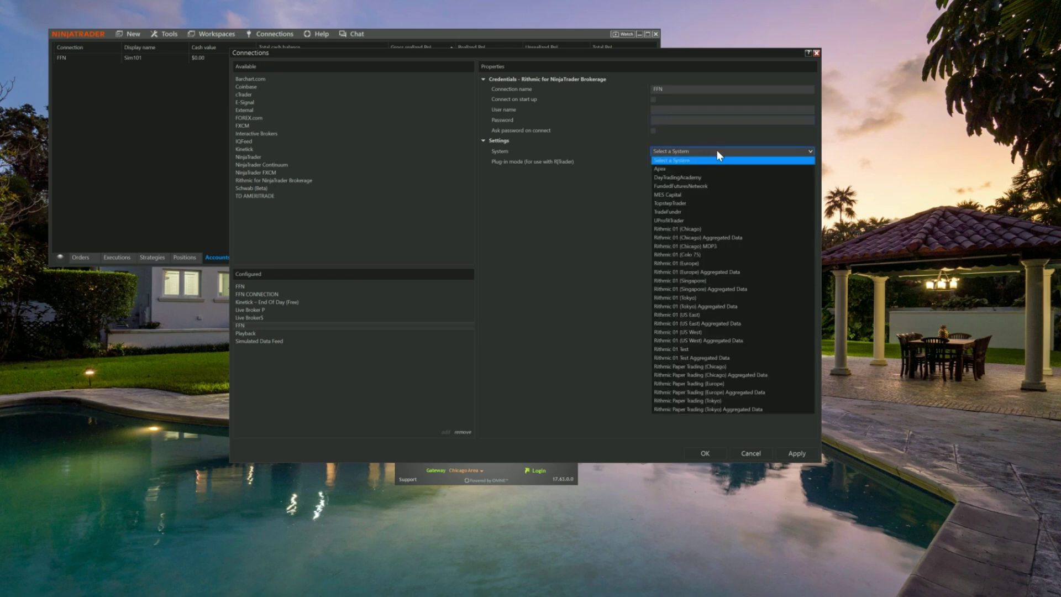
left_click(698, 187)
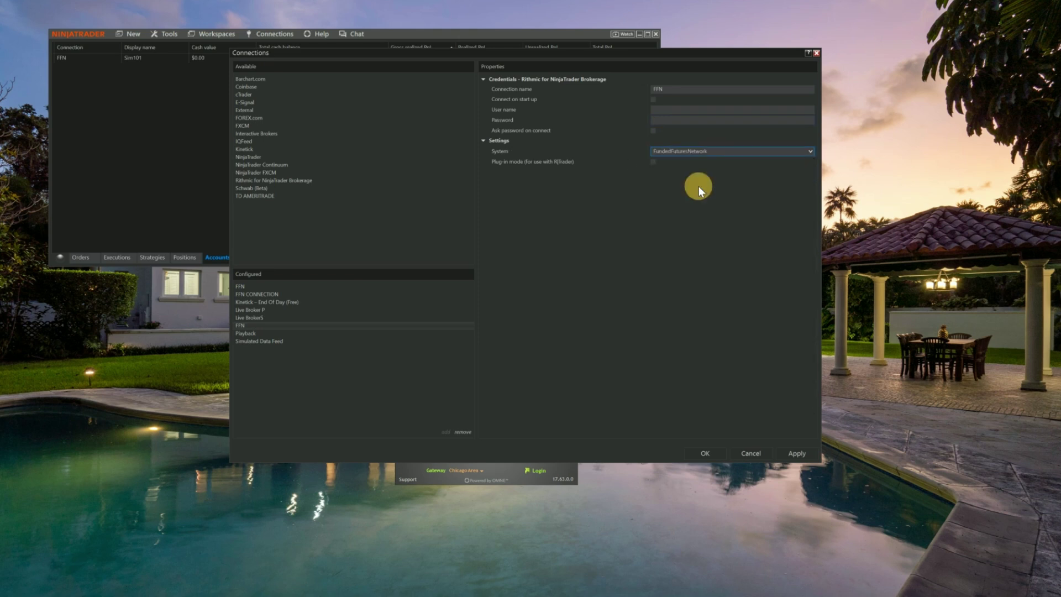
left_click(652, 162)
Select the original FFN connection and check its credentials and FundedFuturesNetwork system.
left_click(253, 288)
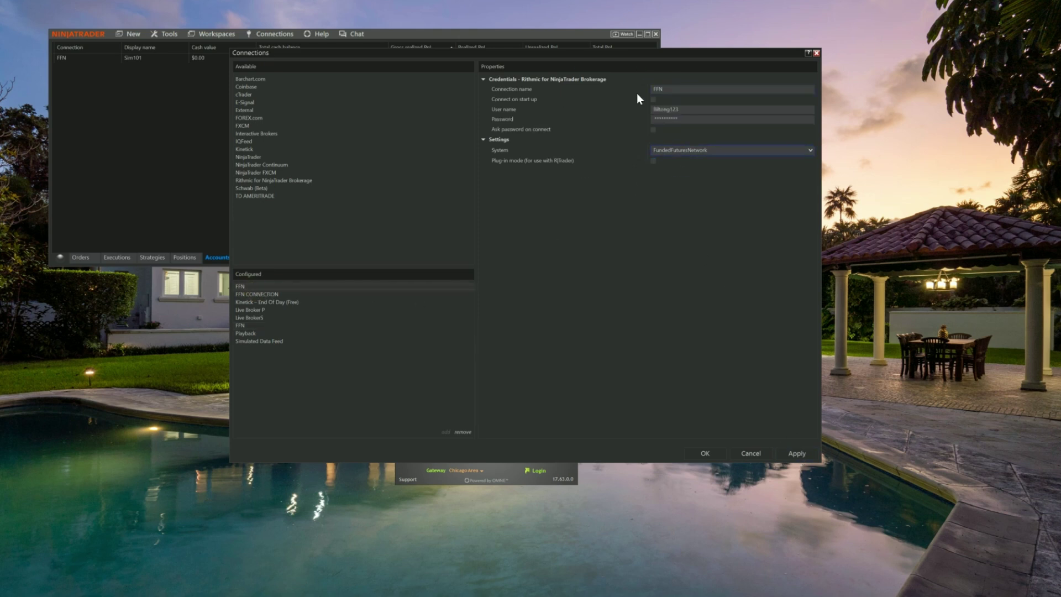
left_click(666, 89)
left_click(681, 118)
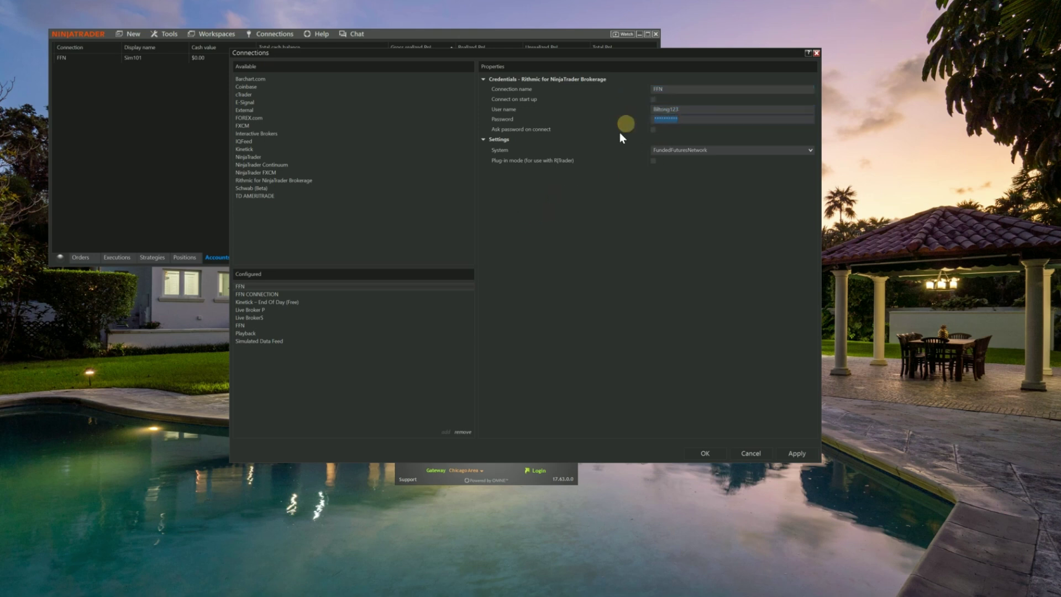
left_click(686, 150)
Apply the connection settings and dismiss the 'could not be saved' errors.
left_click(787, 450)
left_click(596, 272)
left_click(702, 453)
left_click(587, 272)
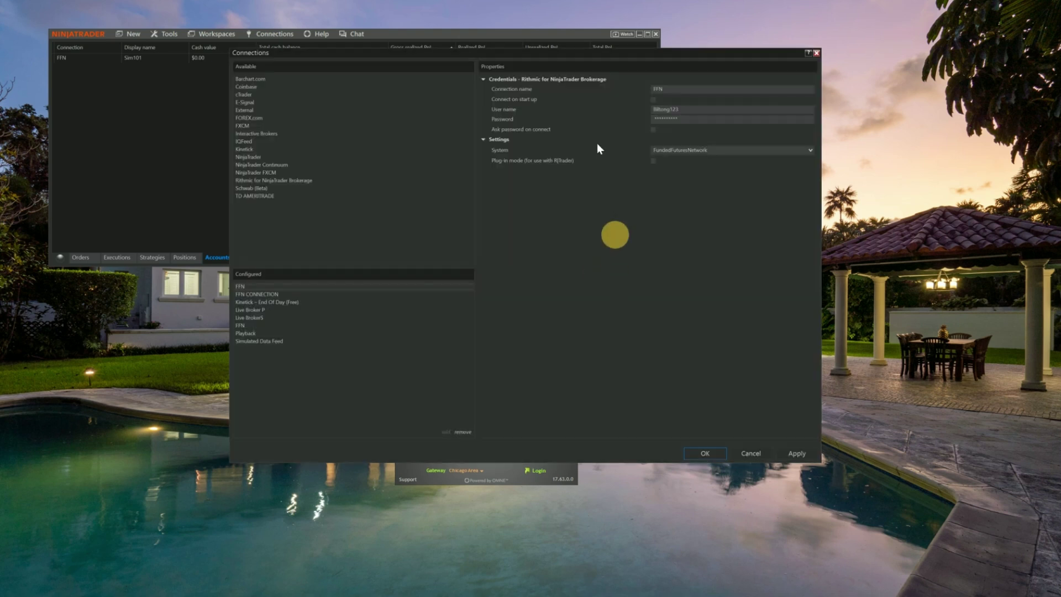
Close the connection settings and connect FFN CONNECTION from the Connections menu.
left_click(816, 53)
left_click(271, 35)
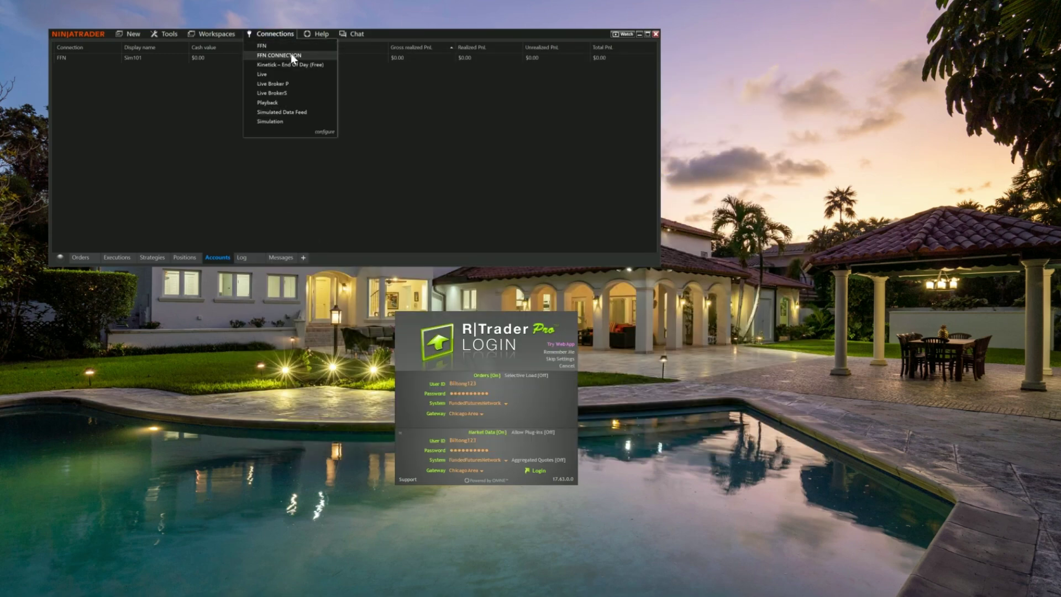
left_click(271, 46)
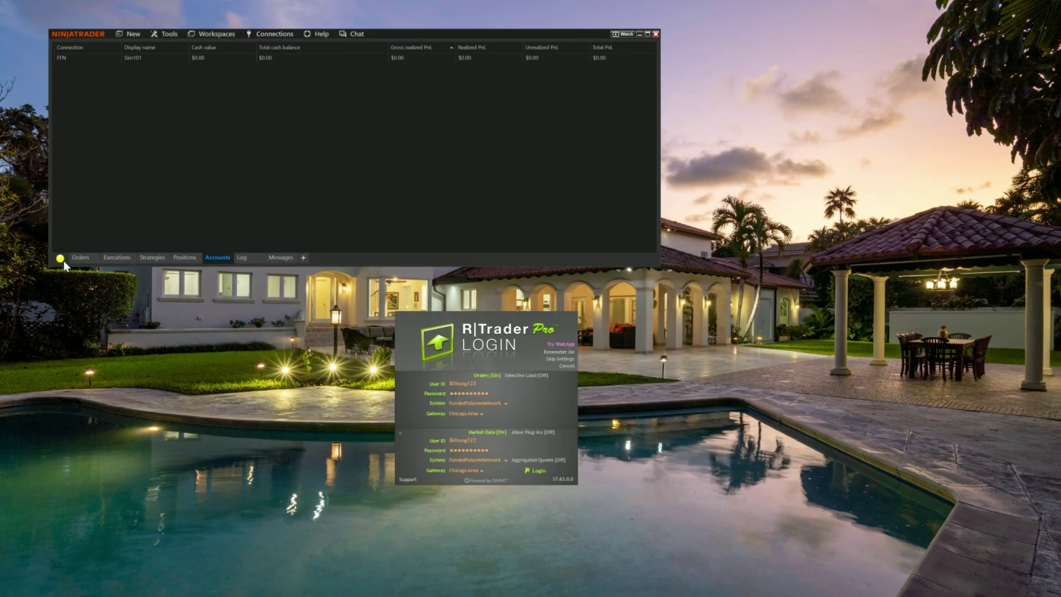